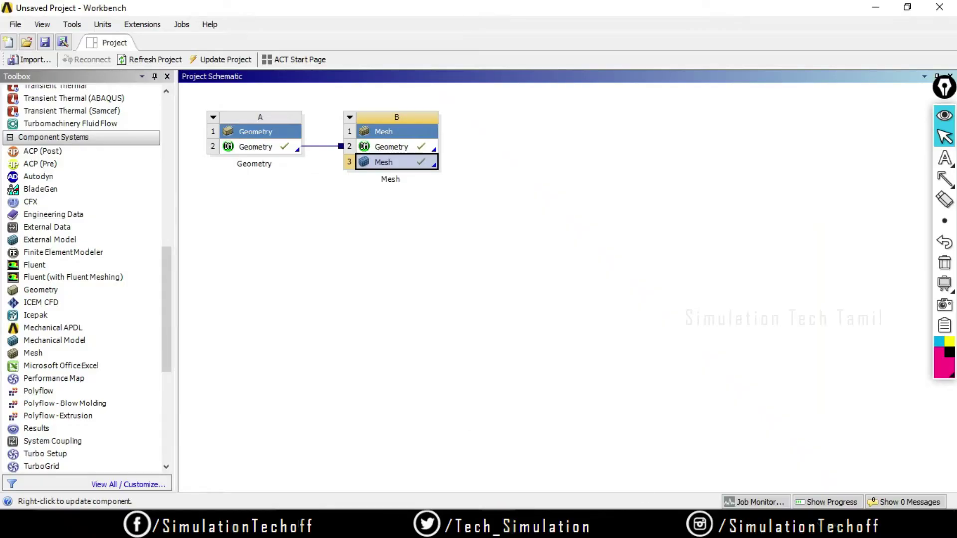
- Bring up the B: Mesh window and pan so the meshed cube sits centred beside the cylinder
mouse_move(553, 503)
left_click(596, 494)
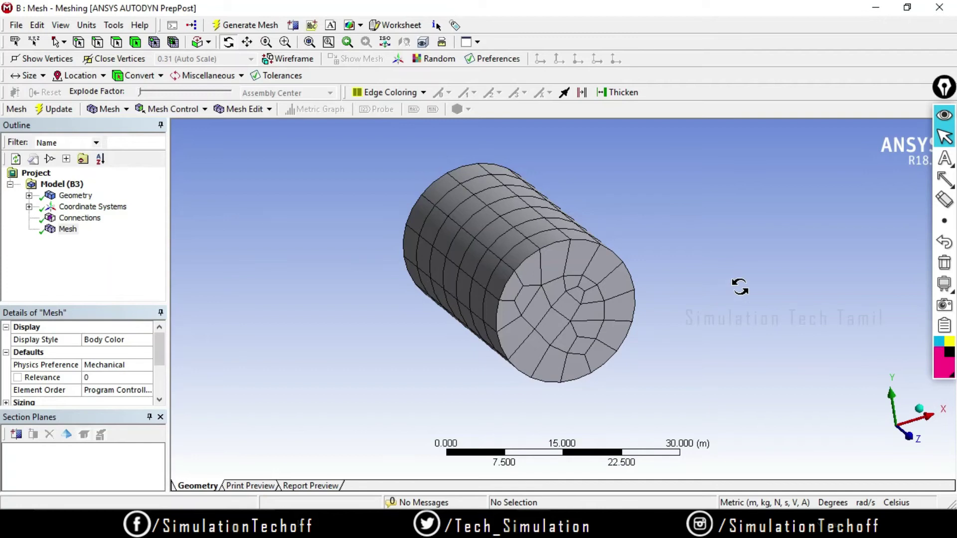
middle_click_drag(737, 284, 258, 462, "ctrl")
middle_click_drag(316, 339, 363, 331, "shift")
middle_click_drag(466, 318, 504, 316, "ctrl")
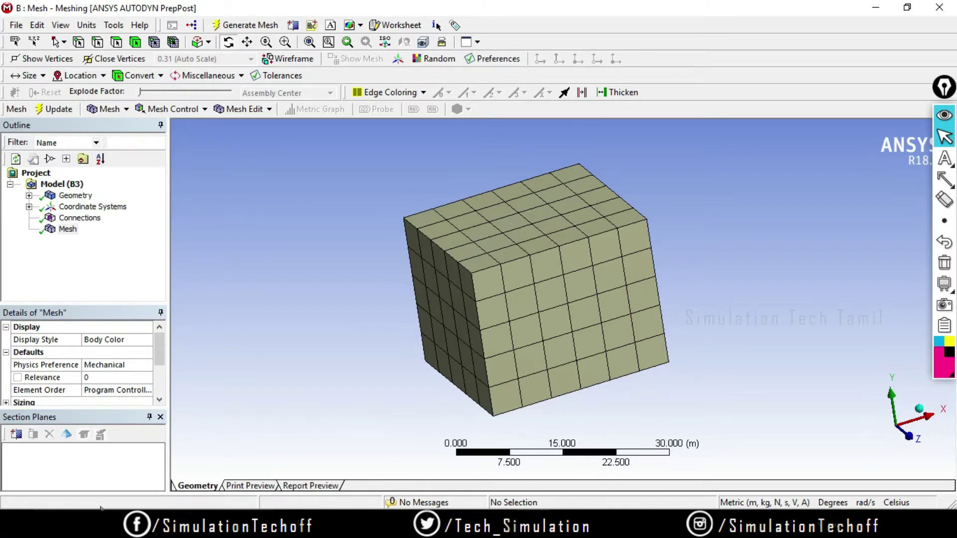
mouse_move(945, 158)
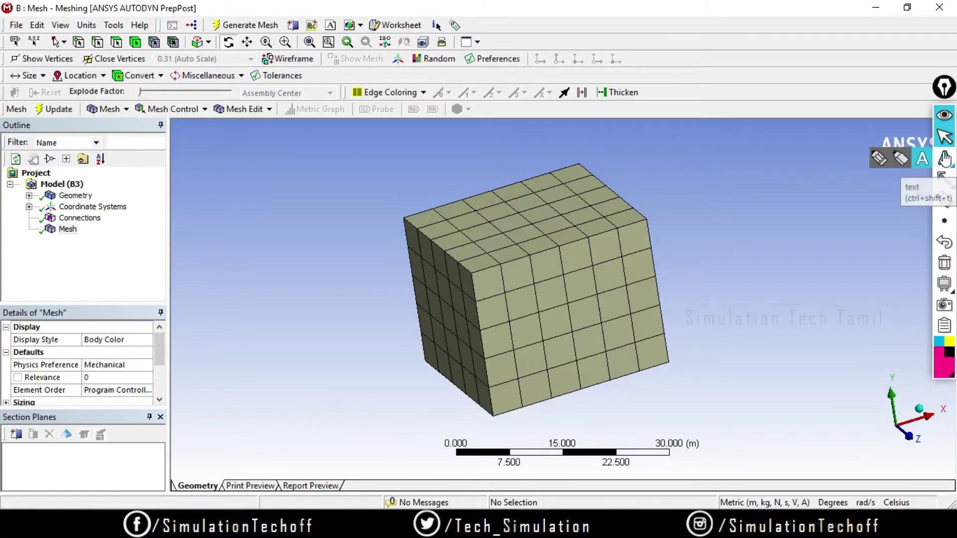
left_click(880, 158)
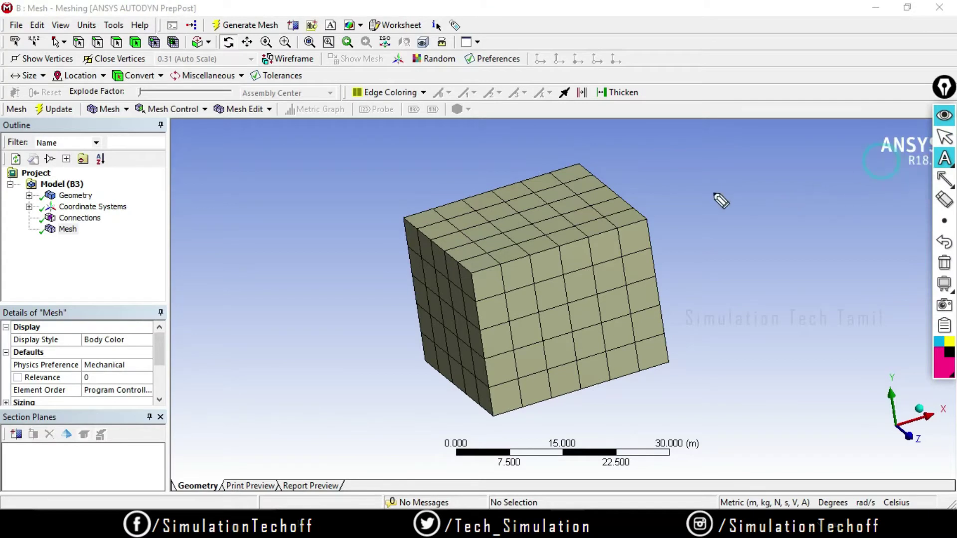
mouse_move(449, 213)
left_mouse_down()
mouse_move(465, 217)
mouse_move(450, 221)
left_mouse_up()
left_click_drag(543, 185, 559, 197)
left_click_drag(559, 182, 544, 202)
left_click(536, 297)
left_click_drag(535, 298, 564, 305)
left_click_drag(559, 304, 544, 327)
mouse_move(540, 372)
left_mouse_down()
mouse_move(567, 380)
mouse_move(550, 394)
left_mouse_up()
left_click(440, 343)
left_click_drag(439, 345, 455, 355)
left_click_drag(448, 340, 437, 367)
mouse_move(640, 245)
left_mouse_down()
mouse_move(663, 256)
mouse_move(648, 243)
left_mouse_up()
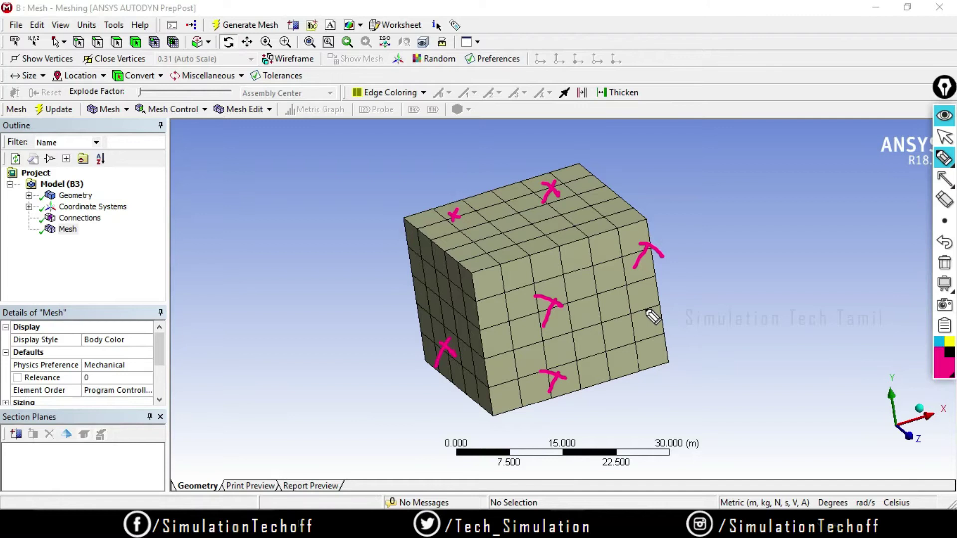
left_click(945, 221)
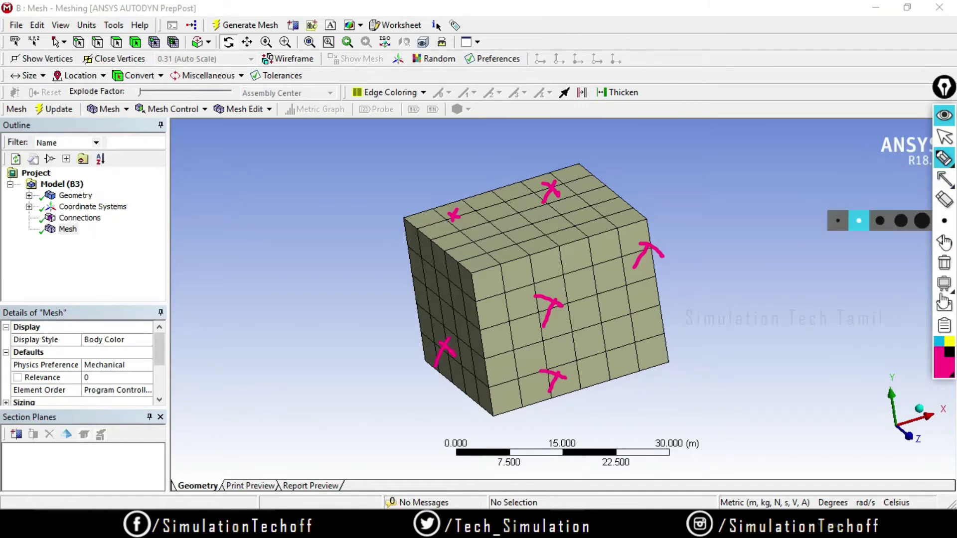
left_click(943, 263)
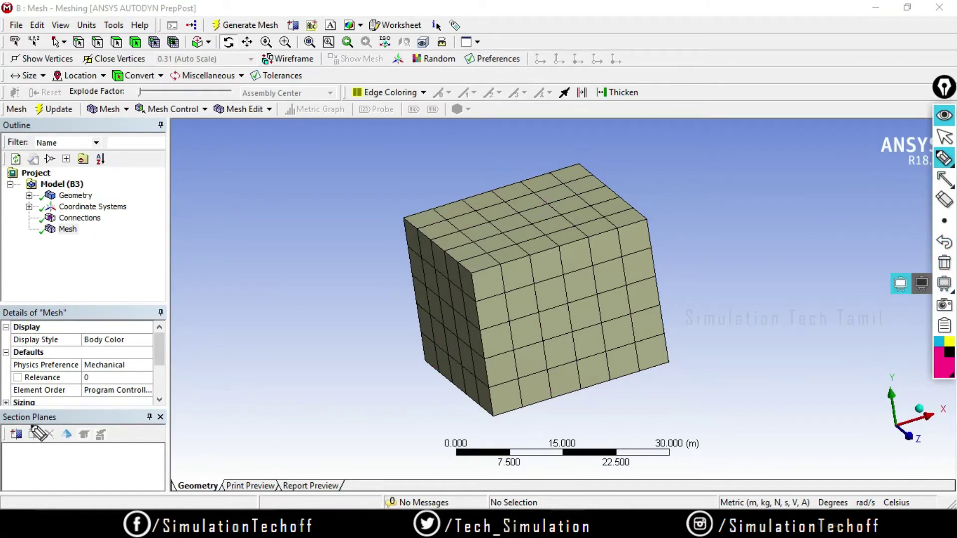
- Cut the meshed cube with a new section plane showing whole elements along the cut
left_click(945, 136)
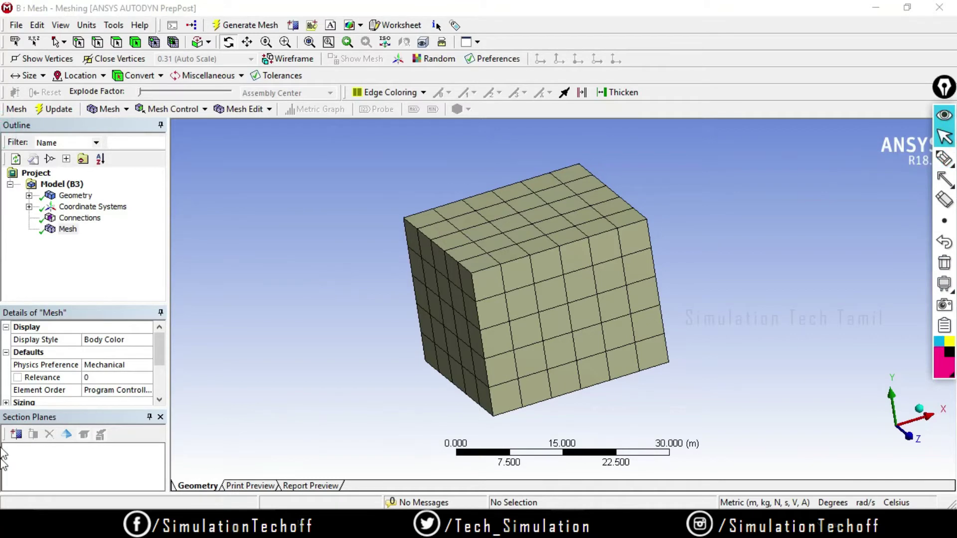
left_click(17, 435)
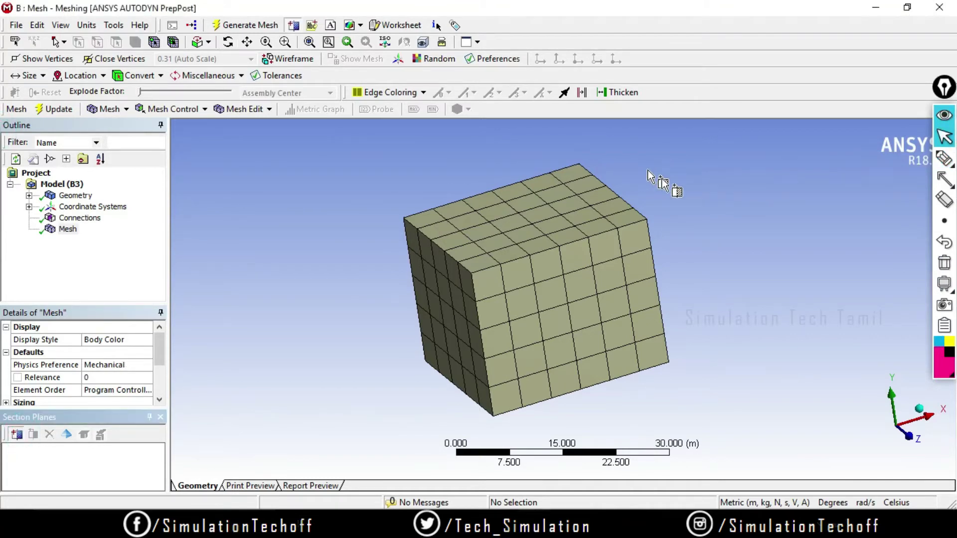
mouse_move(675, 241)
middle_mouse_down()
mouse_move(686, 248)
mouse_move(678, 218)
mouse_move(688, 241)
middle_mouse_up()
left_click_drag(647, 227, 550, 366)
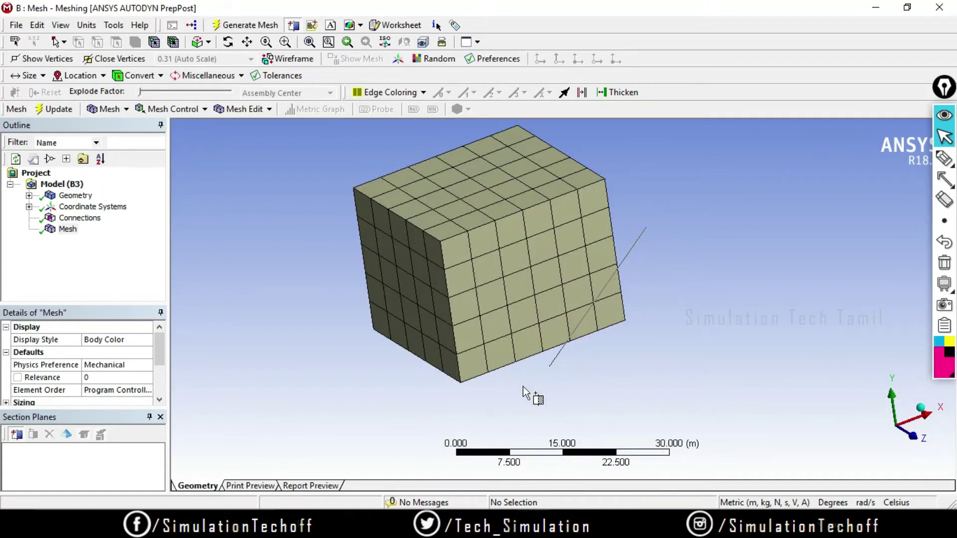
left_click_drag(658, 336, 618, 310)
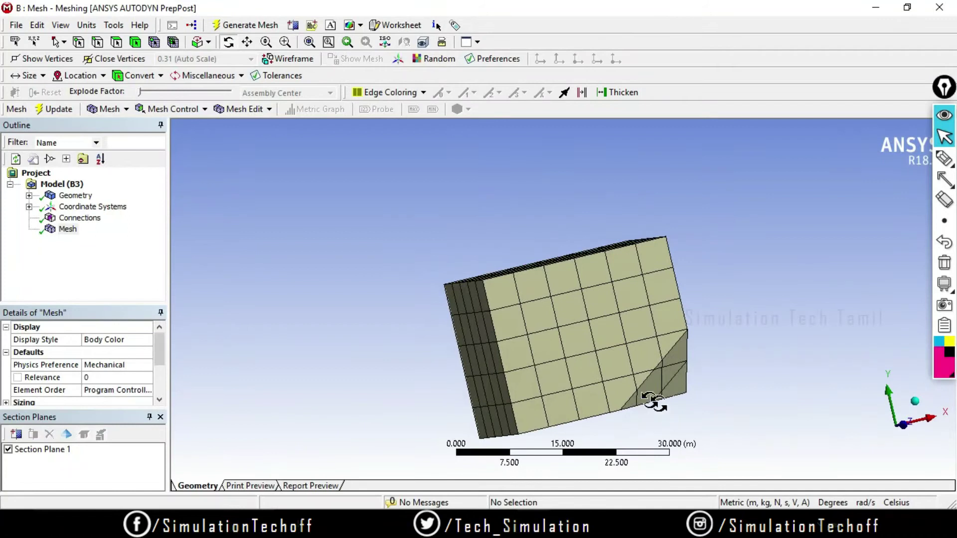
left_click_drag(559, 269, 496, 256)
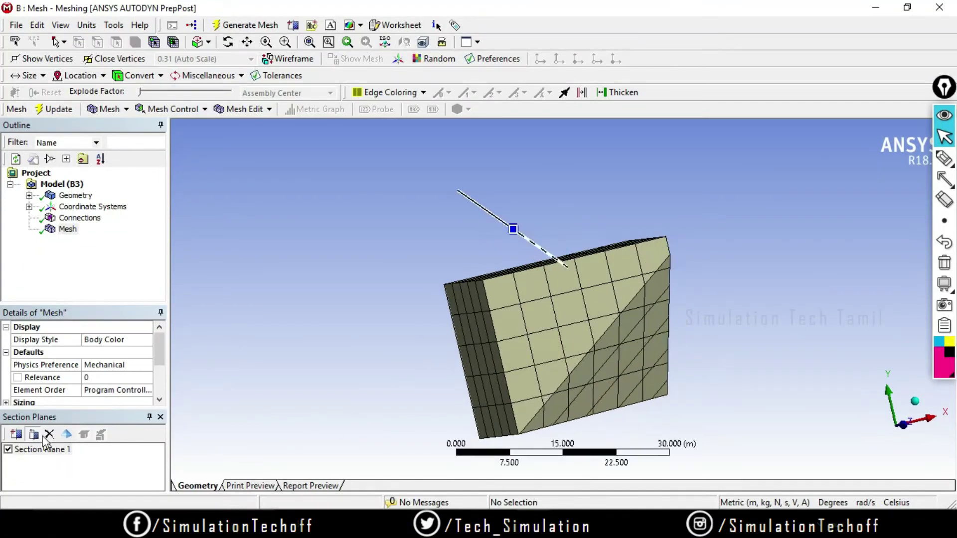
left_click(70, 434)
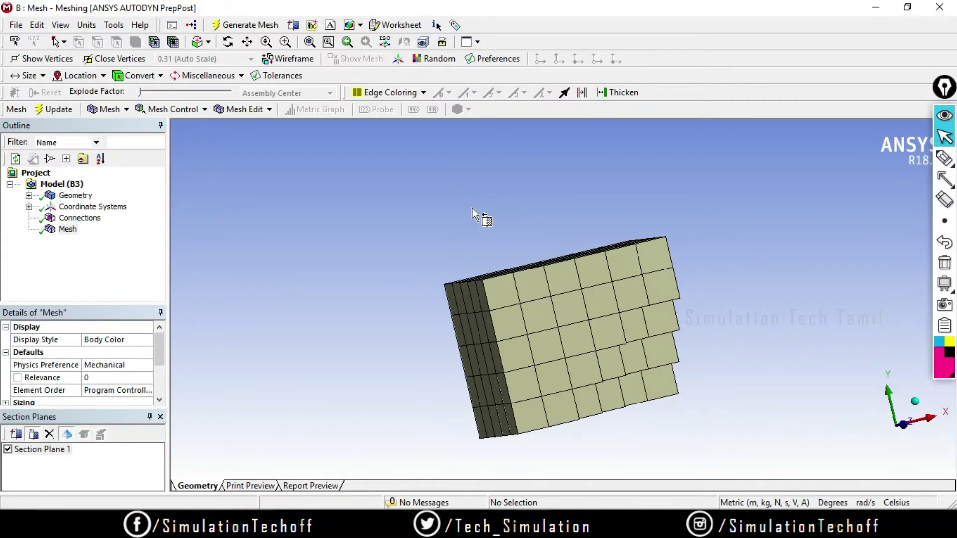
middle_click_drag(465, 197, 628, 352)
middle_click_drag(446, 268, 686, 408, "ctrl")
- Draw pink freehand marks on the exposed interior elements of the cut cube
left_click(944, 159)
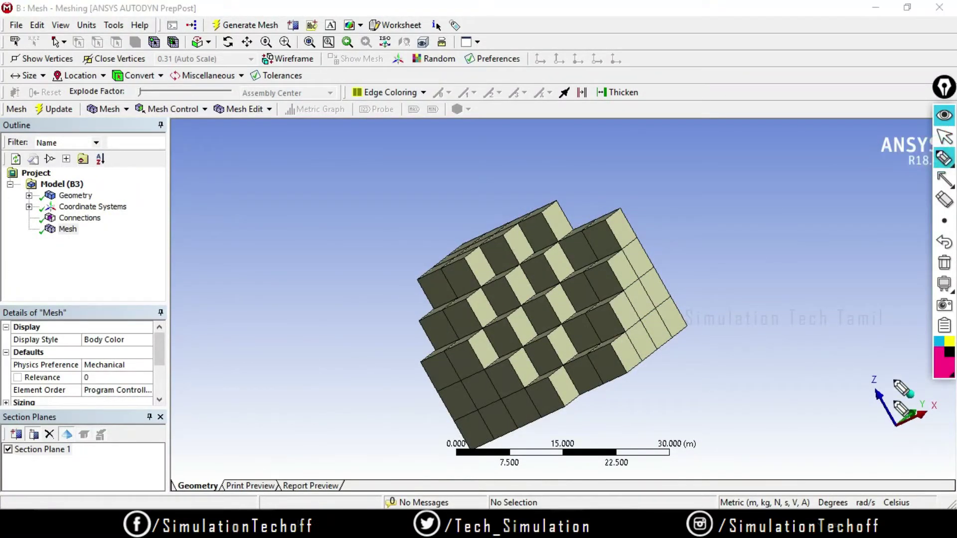
left_click(564, 290)
left_click_drag(568, 299, 554, 294)
mouse_move(496, 312)
left_mouse_down()
mouse_move(517, 301)
mouse_move(504, 290)
mouse_move(499, 314)
mouse_move(555, 274)
mouse_move(537, 290)
left_mouse_up()
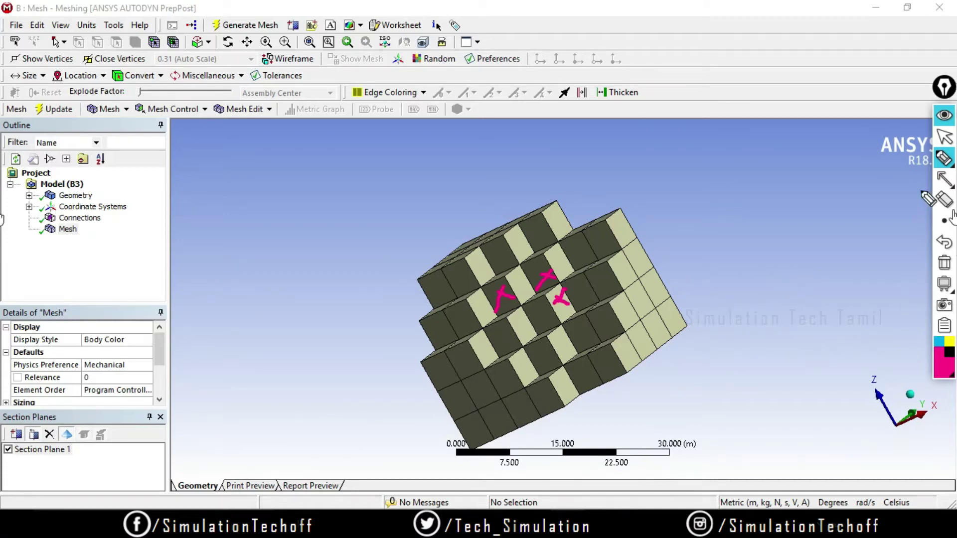
left_click(944, 137)
- Erase the pink marks, advance to the Orthotropic Materials slide, and return to Meshing
left_click(951, 269)
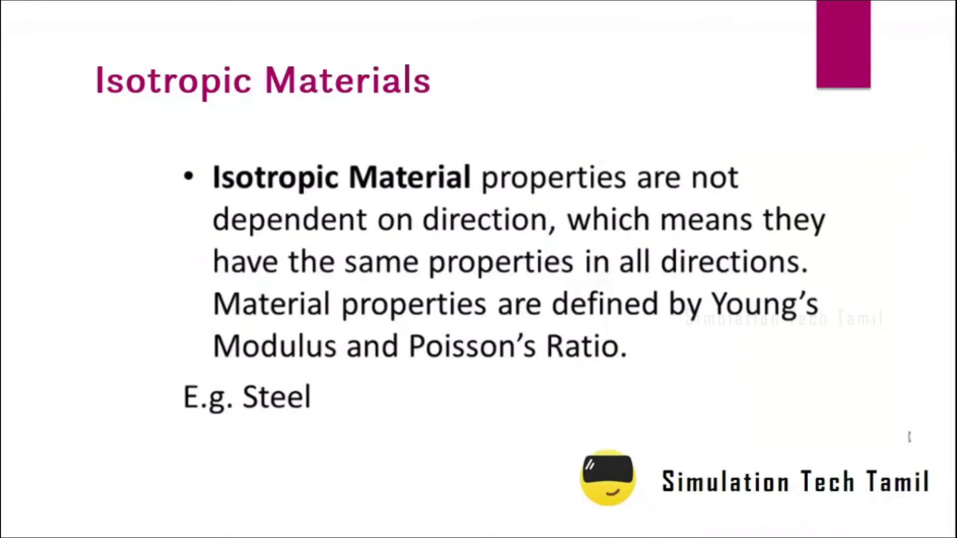
left_click(873, 417)
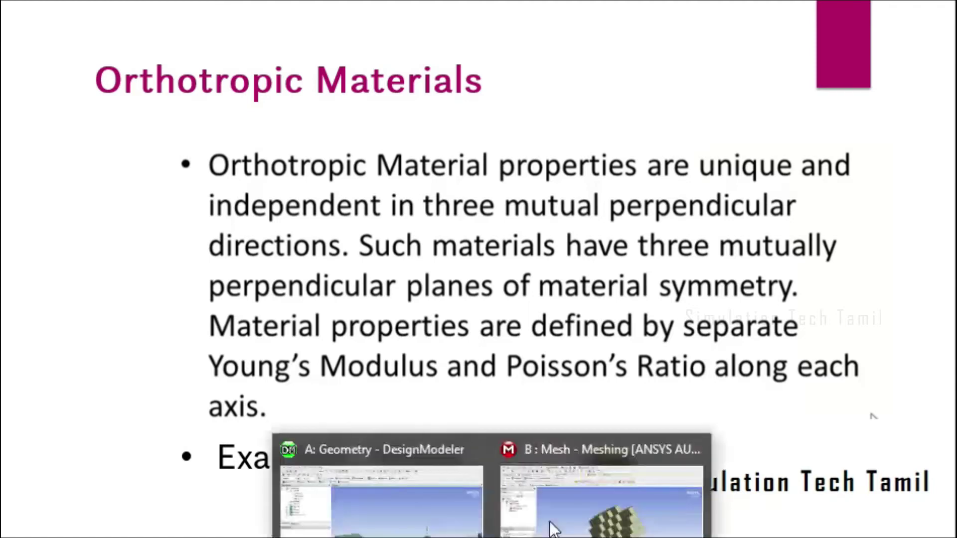
left_click(583, 501)
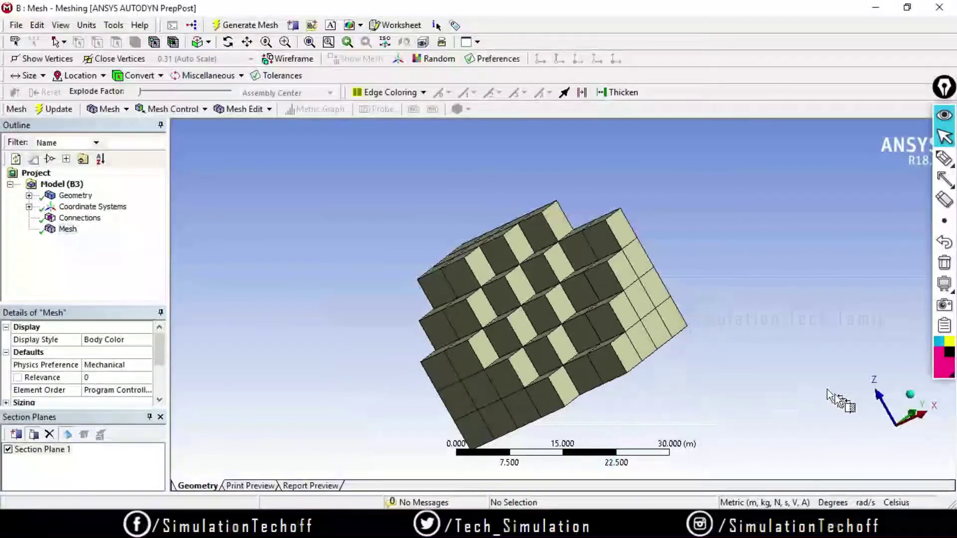
- Turn the cylinder's end face forward and draw a magenta line along its axis
left_click(911, 397)
mouse_move(791, 412)
middle_mouse_down()
mouse_move(812, 398)
mouse_move(809, 409)
middle_mouse_up()
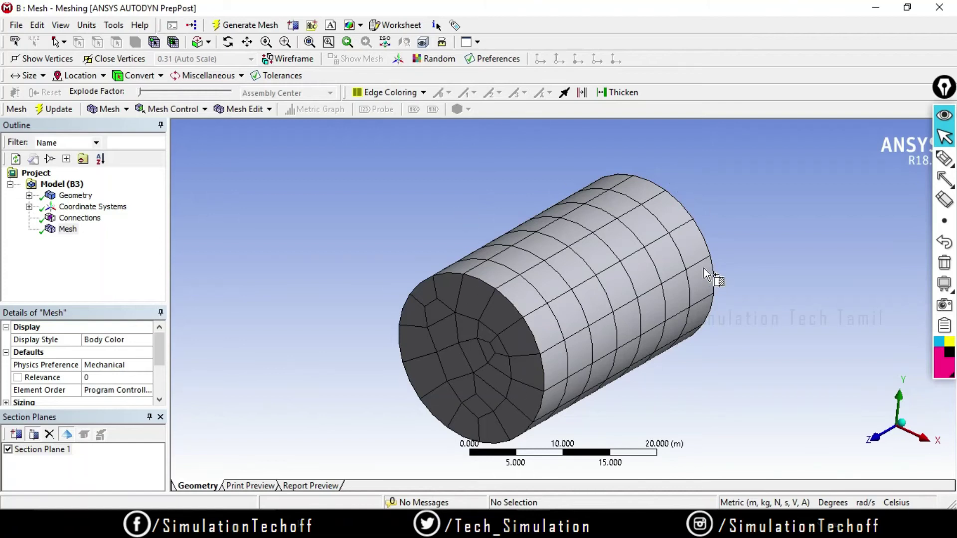
left_click(945, 178)
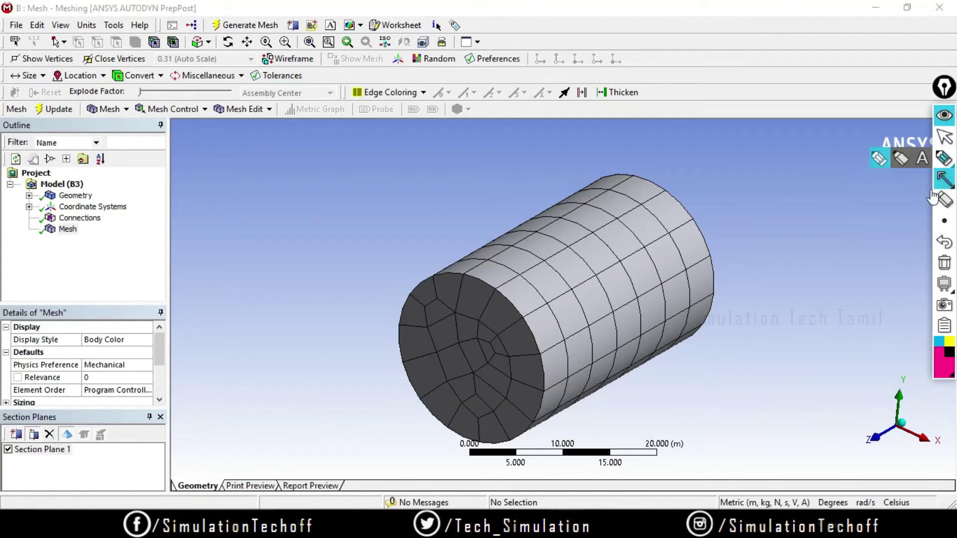
mouse_move(945, 178)
left_click(856, 179)
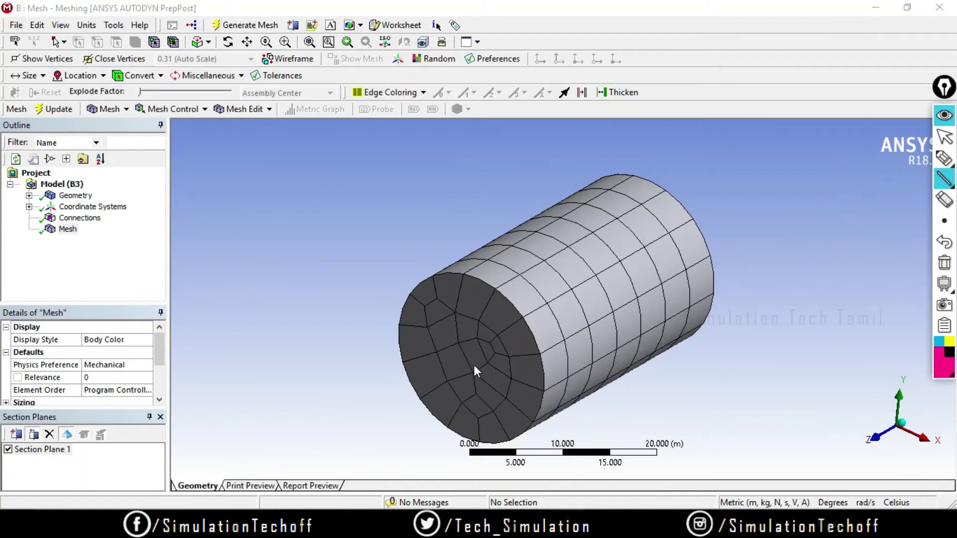
mouse_move(467, 363)
left_mouse_down()
mouse_move(693, 228)
mouse_move(715, 226)
left_mouse_up()
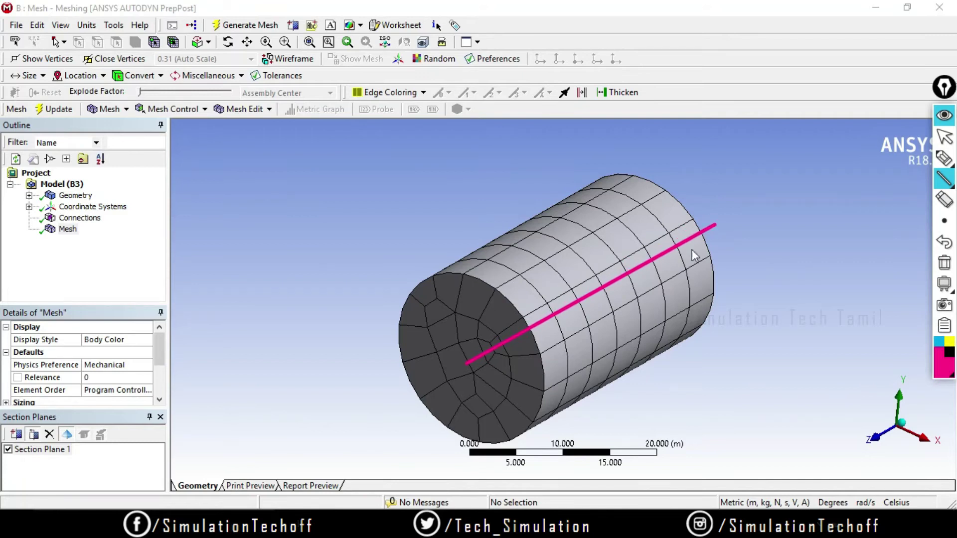
- In black, draw a line up from the end-face centre and arrowhead the magenta line
left_click(950, 352)
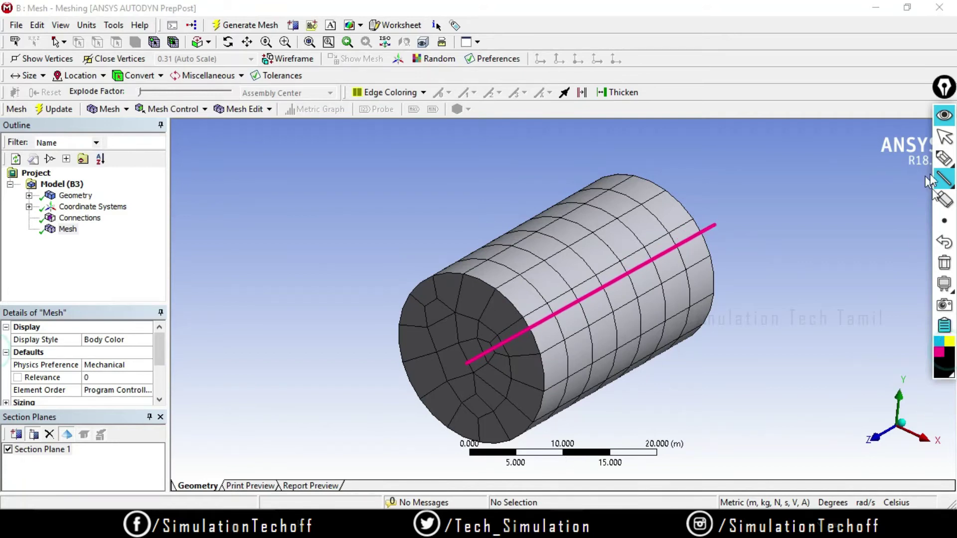
left_click_drag(466, 363, 475, 262)
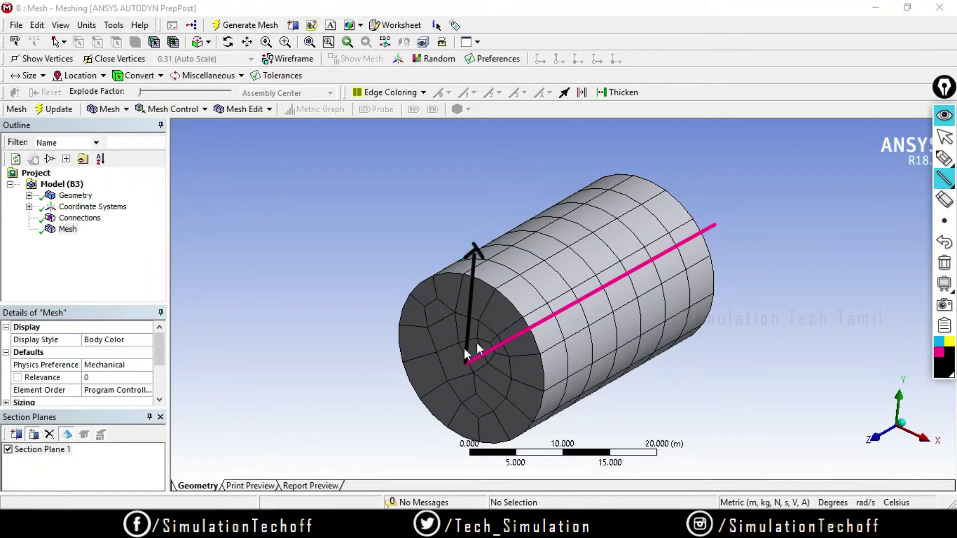
mouse_move(703, 221)
left_mouse_down()
mouse_move(715, 220)
mouse_move(714, 233)
left_mouse_up()
- Draw a freehand curved arrow down the end-face rim and a zigzag left of the cylinder
left_click(951, 159)
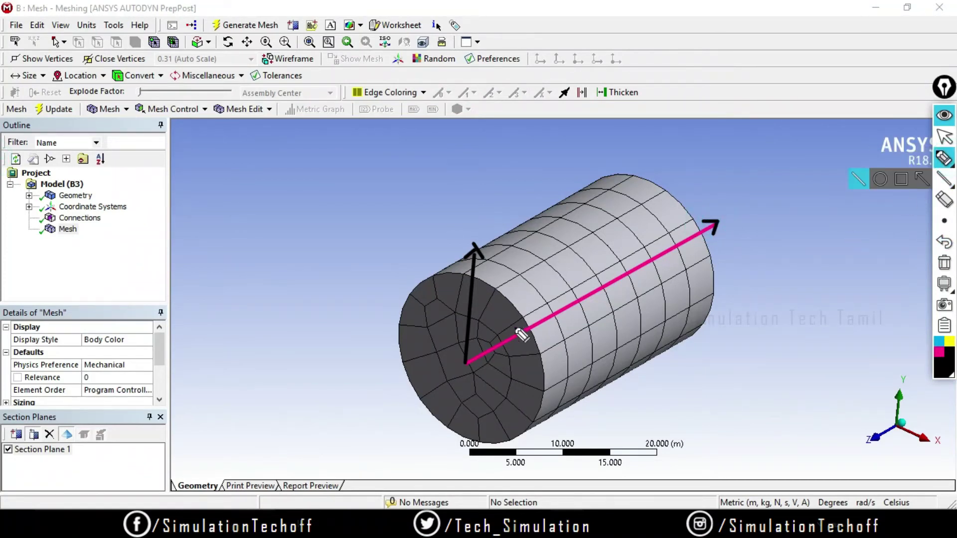
left_click(528, 357)
mouse_move(538, 385)
left_mouse_down()
mouse_move(514, 418)
mouse_move(508, 409)
mouse_move(517, 408)
mouse_move(503, 413)
mouse_move(514, 416)
left_mouse_up()
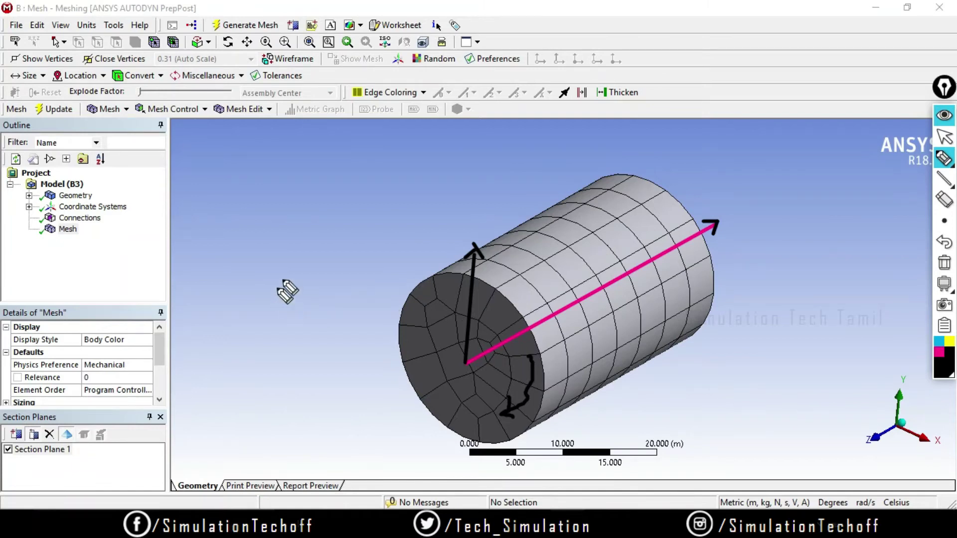
mouse_move(293, 245)
left_mouse_down()
mouse_move(307, 259)
mouse_move(310, 242)
mouse_move(327, 267)
mouse_move(326, 240)
mouse_move(341, 249)
mouse_move(327, 234)
mouse_move(368, 231)
mouse_move(375, 215)
mouse_move(365, 247)
left_mouse_up()
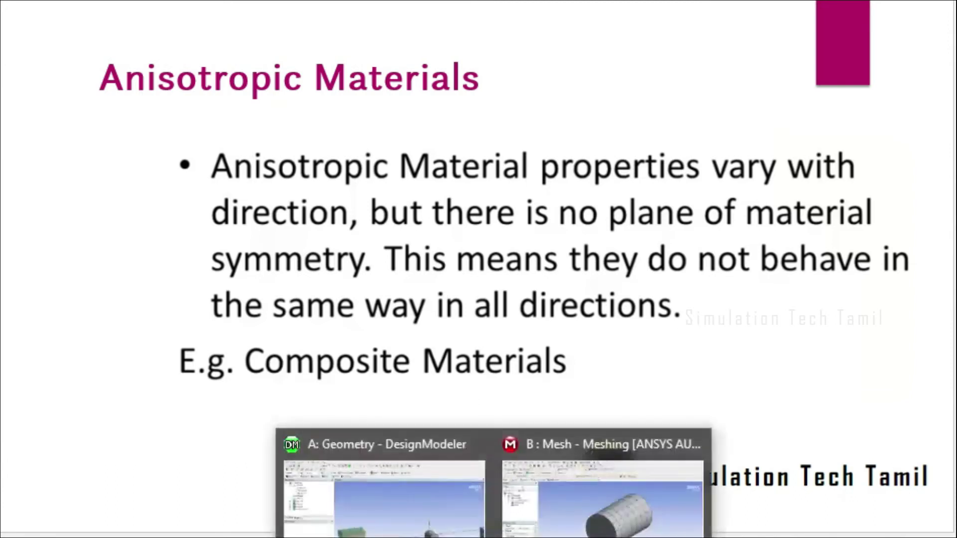
- Return to the Meshing model and delete Section Plane 1
left_click(612, 498)
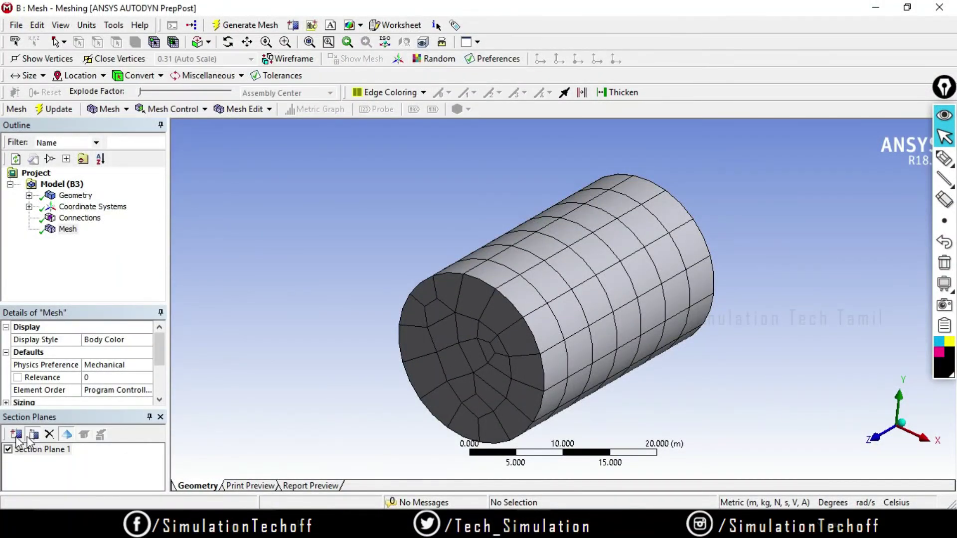
left_click(31, 451)
left_click(52, 433)
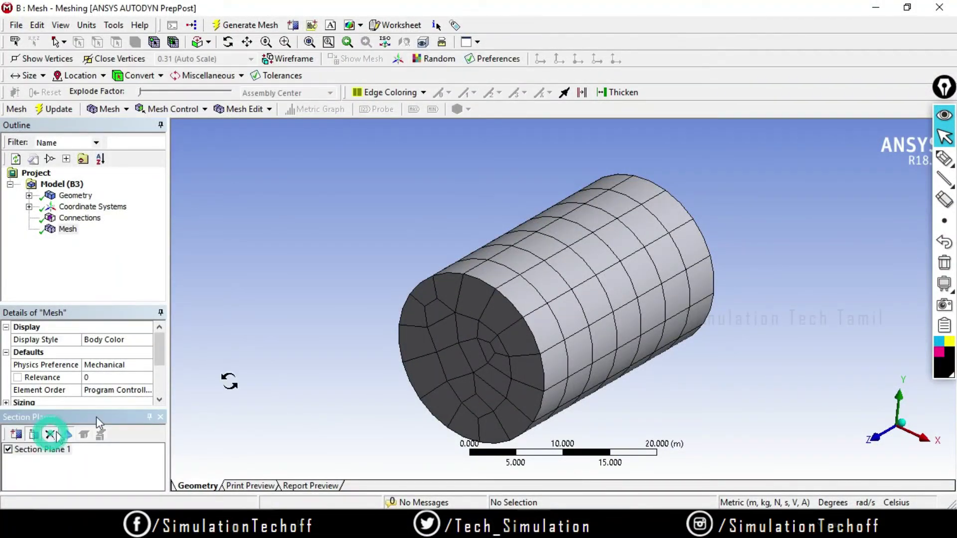
- Rotate and zoom out to bring the layered meshed block to the centre
left_click_drag(371, 329, 855, 334)
scroll(494, 331, "down", 5)
left_click_drag(492, 333, 591, 313)
- Zoom in for a low, flat close-up of the four-layer block and add a freehand mark beside it
scroll(604, 316, "up", 3)
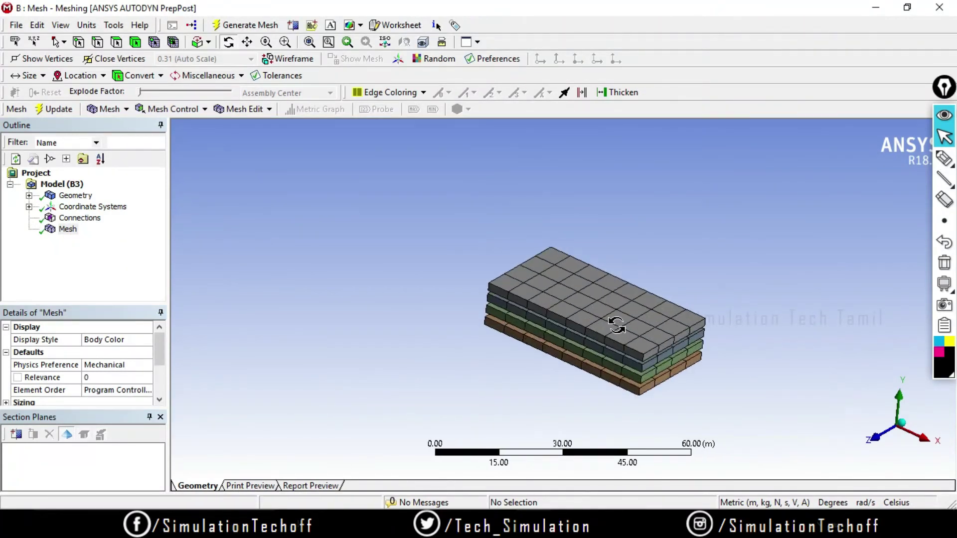
middle_click_drag(652, 348, 581, 326, "ctrl")
left_click_drag(582, 326, 509, 395)
mouse_move(508, 395)
middle_mouse_down("shift")
mouse_move(566, 349)
mouse_move(592, 301)
mouse_move(309, 188)
middle_mouse_up("shift")
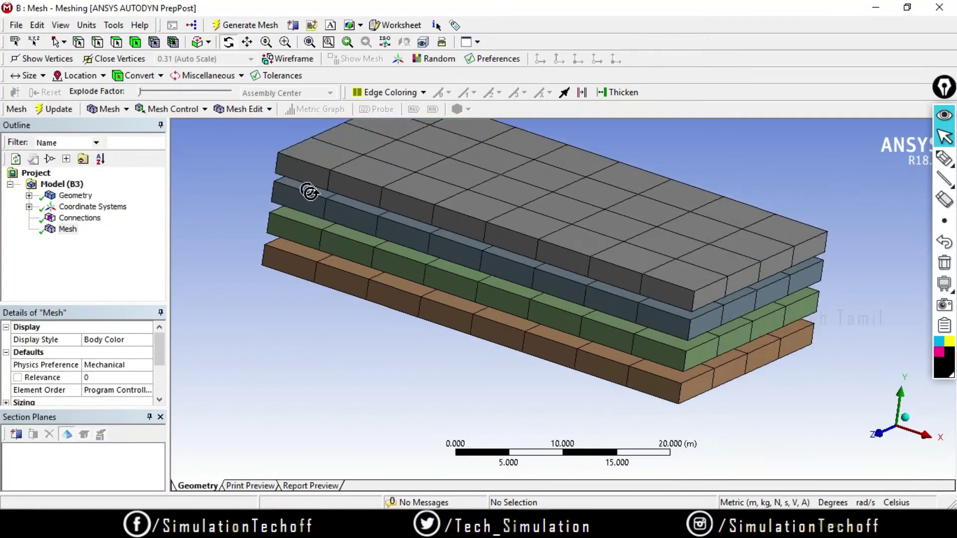
left_click(946, 165)
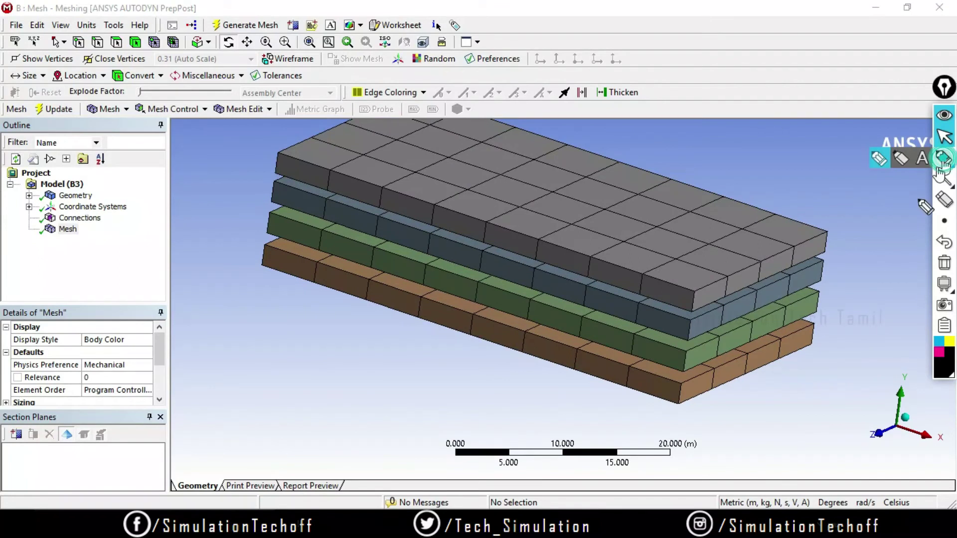
left_click_drag(846, 229, 860, 366)
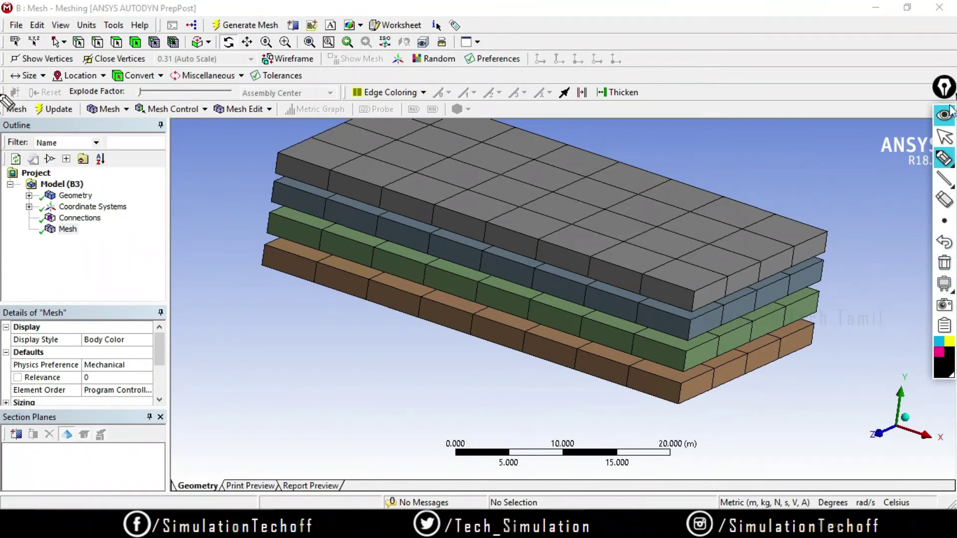
- Add a 'Matrix' text annotation above the right end of the layered block
mouse_move(943, 177)
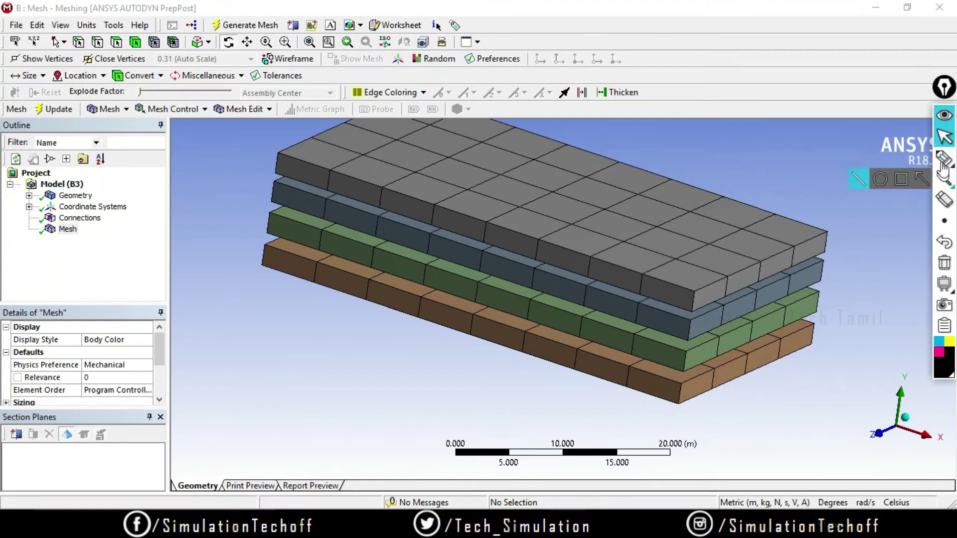
left_click(944, 158)
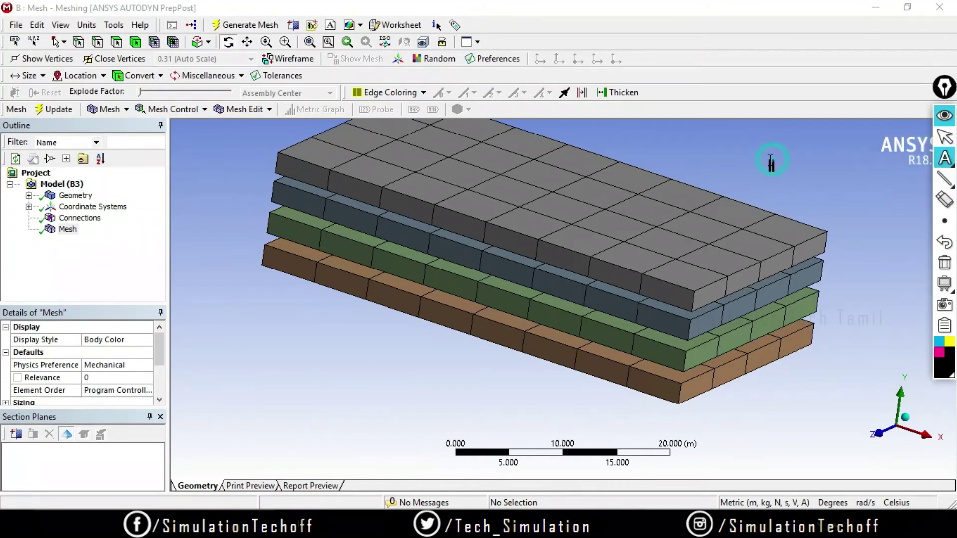
type("Matrix")
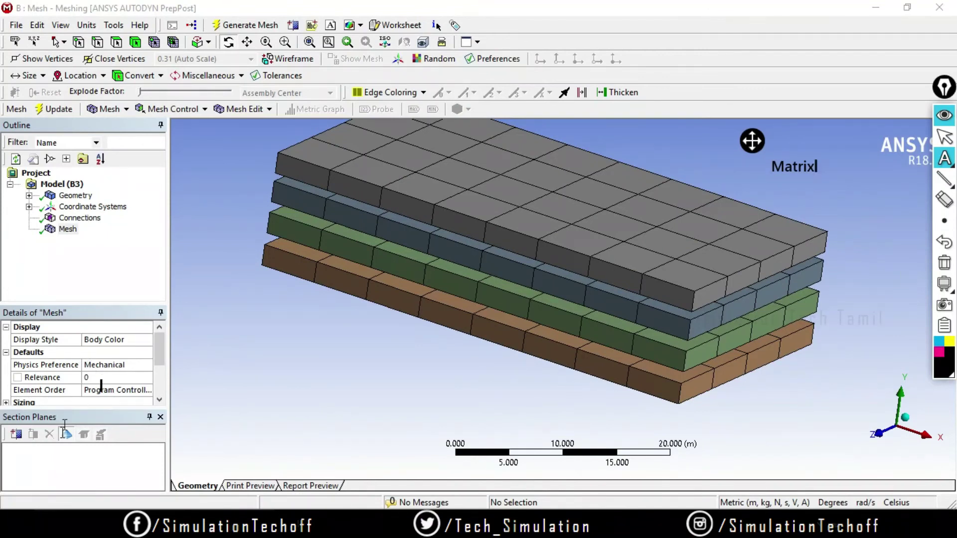
left_click(342, 351)
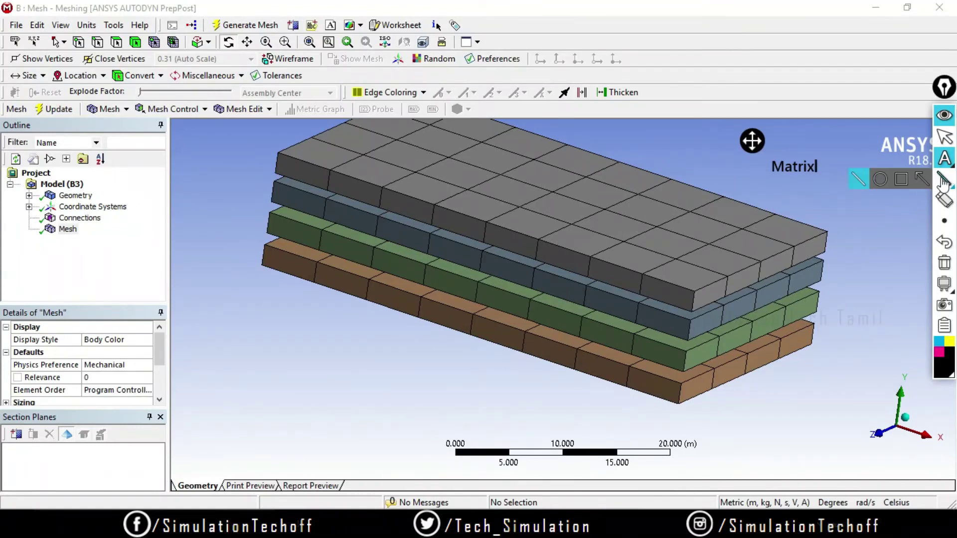
left_click(901, 179)
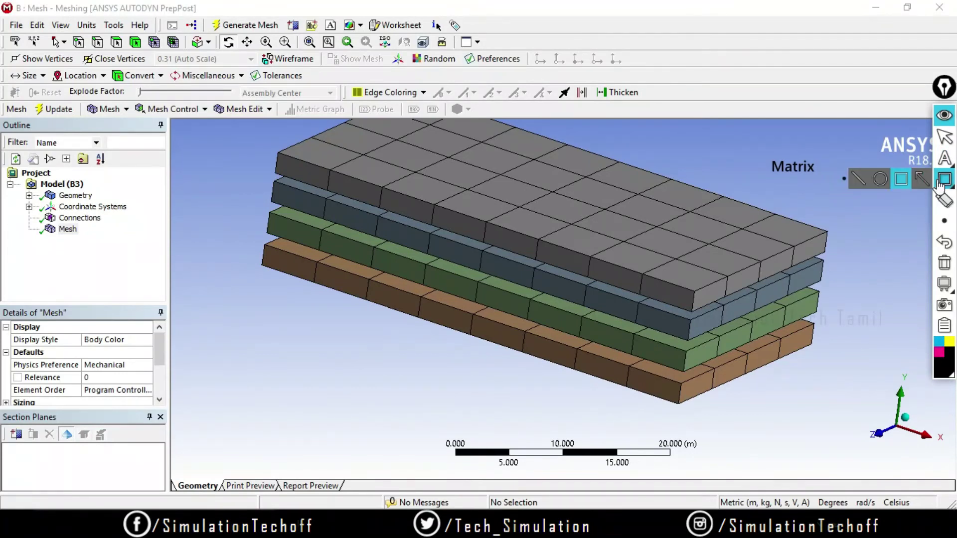
- Draw black arrows down onto the grey top layer, out from the green layer, and into the brown layer
left_click(858, 179)
left_click_drag(624, 145, 615, 209)
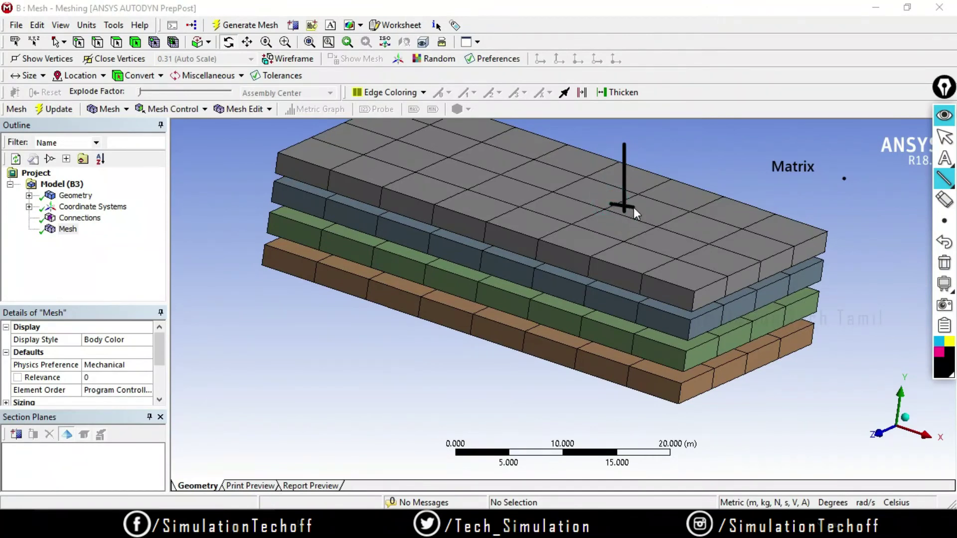
left_click_drag(641, 196, 628, 220)
mouse_move(758, 329)
left_mouse_down()
mouse_move(843, 359)
mouse_move(824, 369)
left_mouse_up()
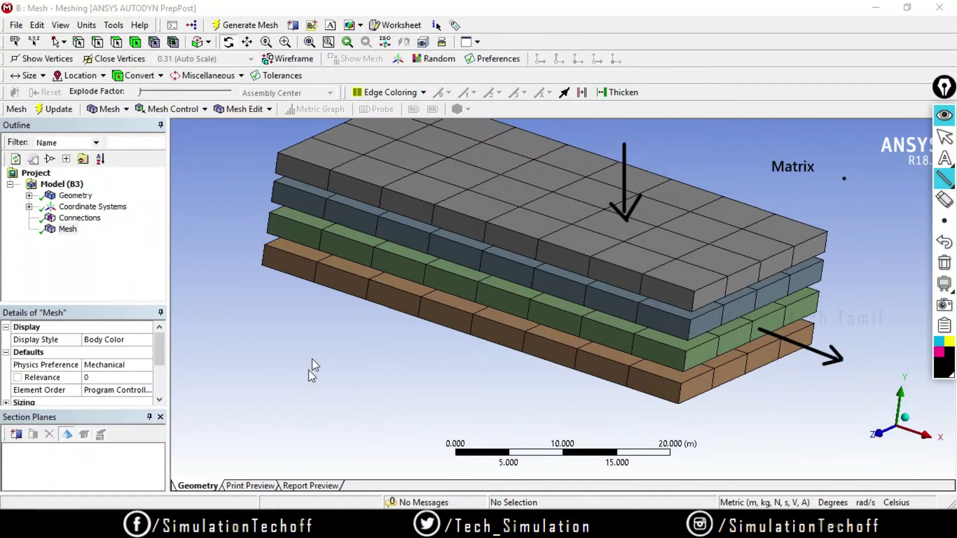
mouse_move(339, 351)
left_mouse_down()
mouse_move(456, 296)
mouse_move(450, 319)
mouse_move(465, 293)
left_mouse_up()
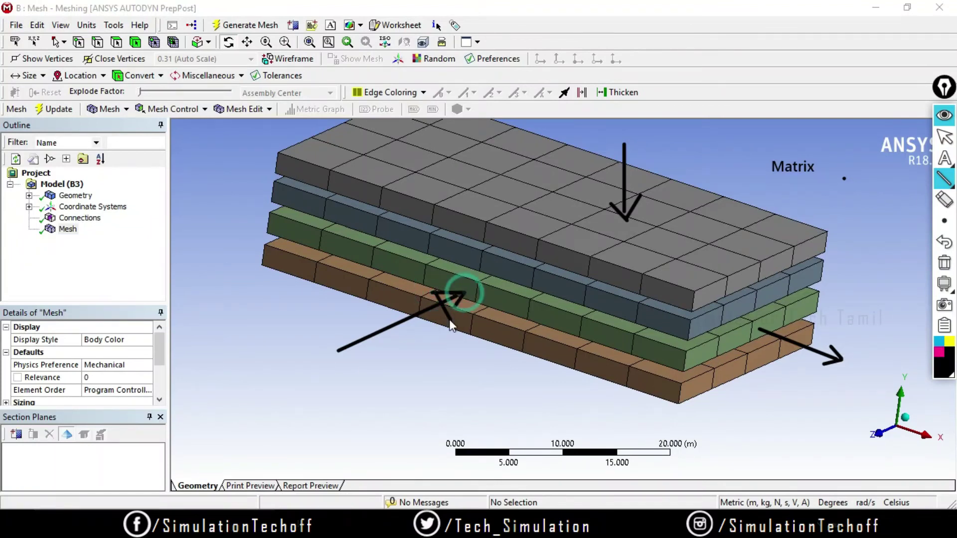